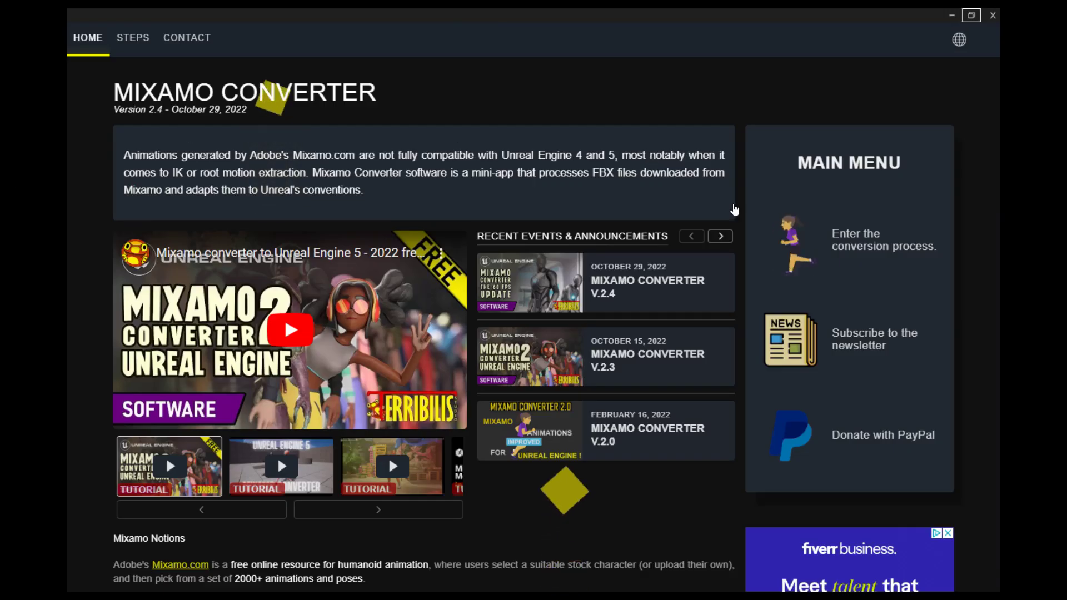
Step: Open the Manny UE5 mannequin folder from the STEPS page and pick _SKM_Manny_Simple
click(849, 240)
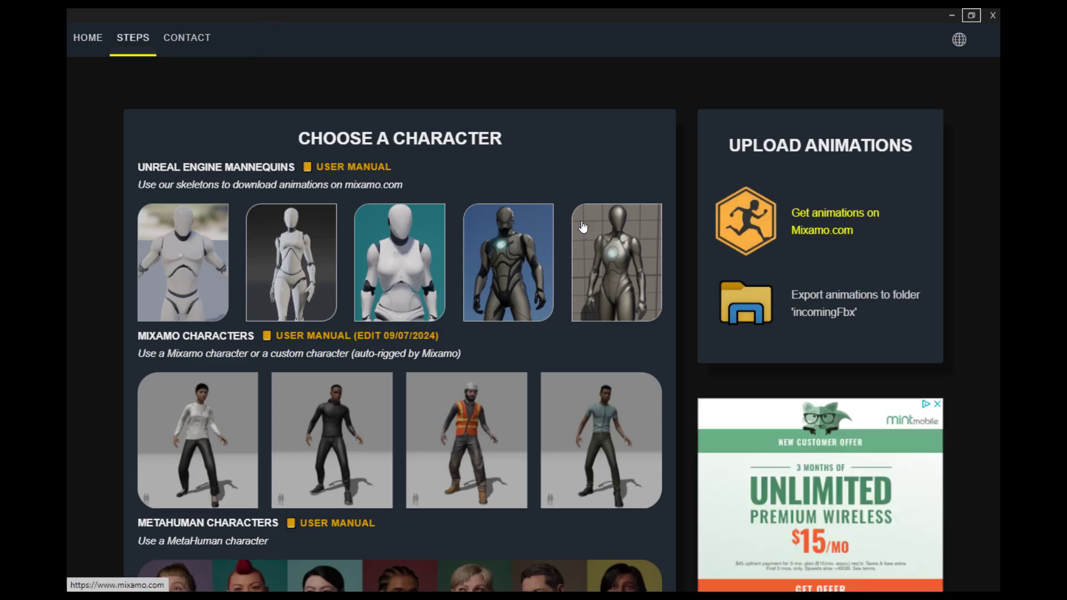
click(508, 262)
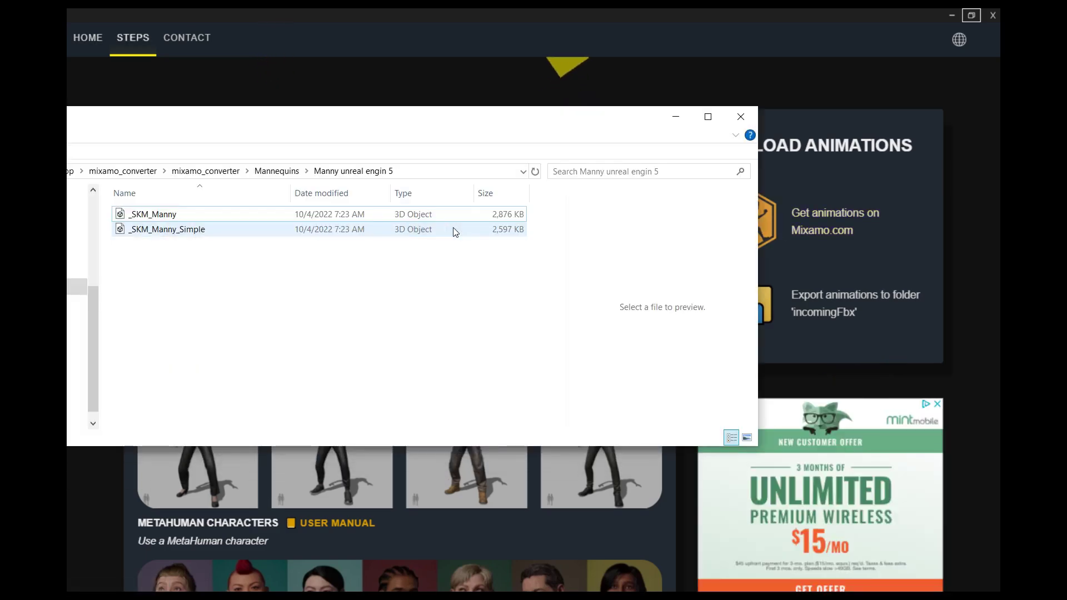
click(109, 229)
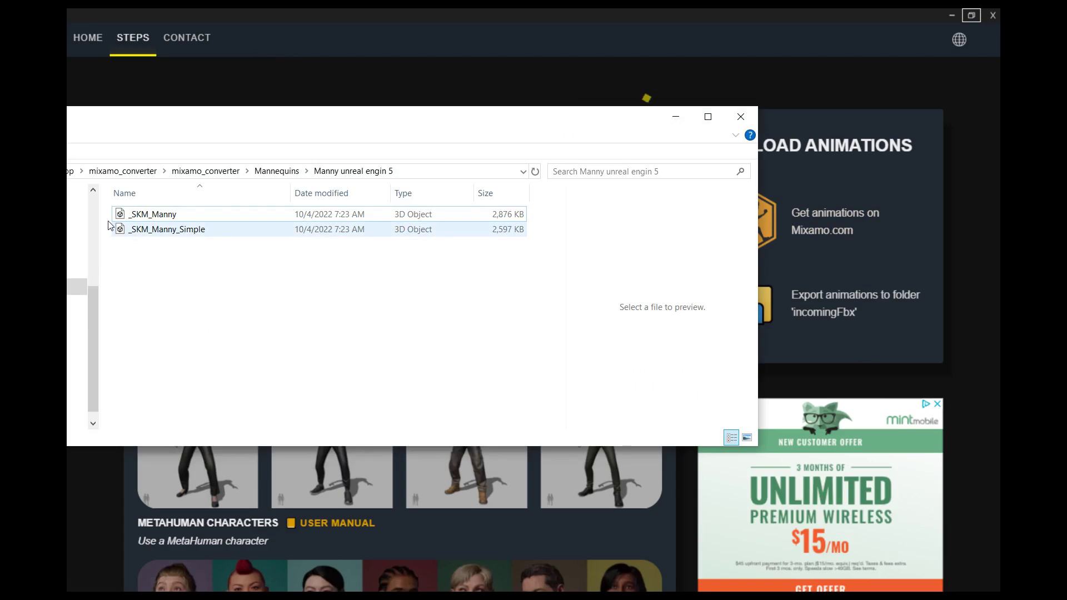
Step: Drag _SKM_Manny_Simple from File Explorer into Mixamo's Upload a Character drop zone
key(alt+Tab)
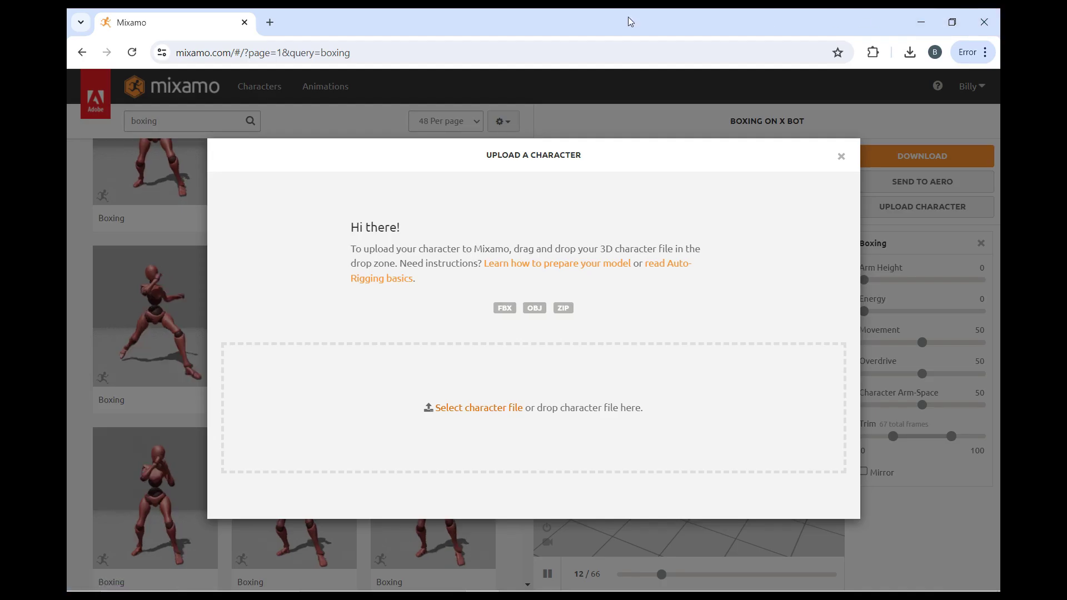
drag(659, 33, 713, 34)
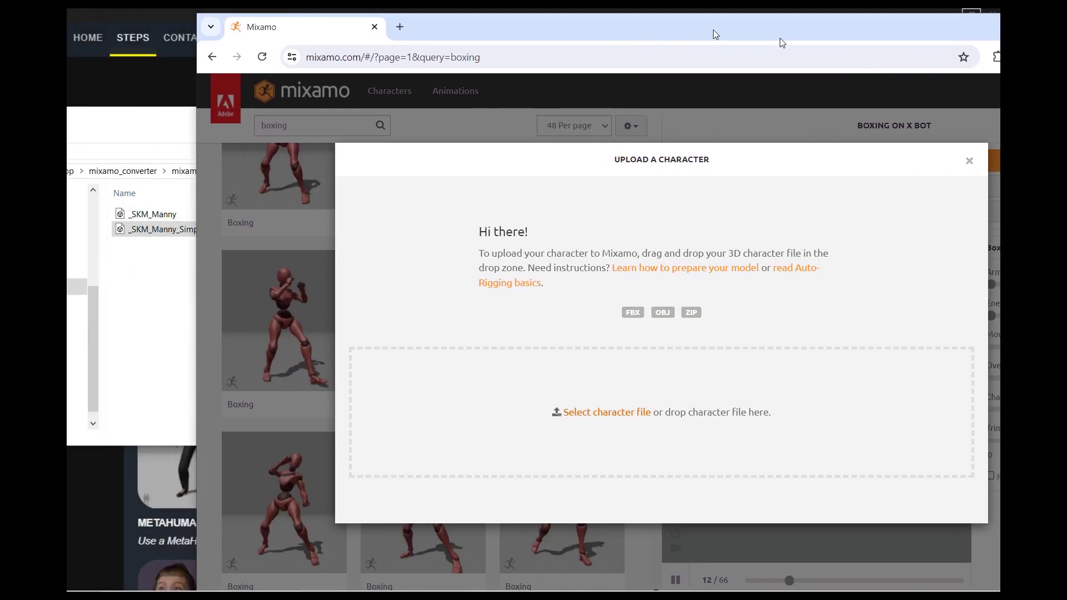
click(112, 128)
drag(153, 214, 834, 384)
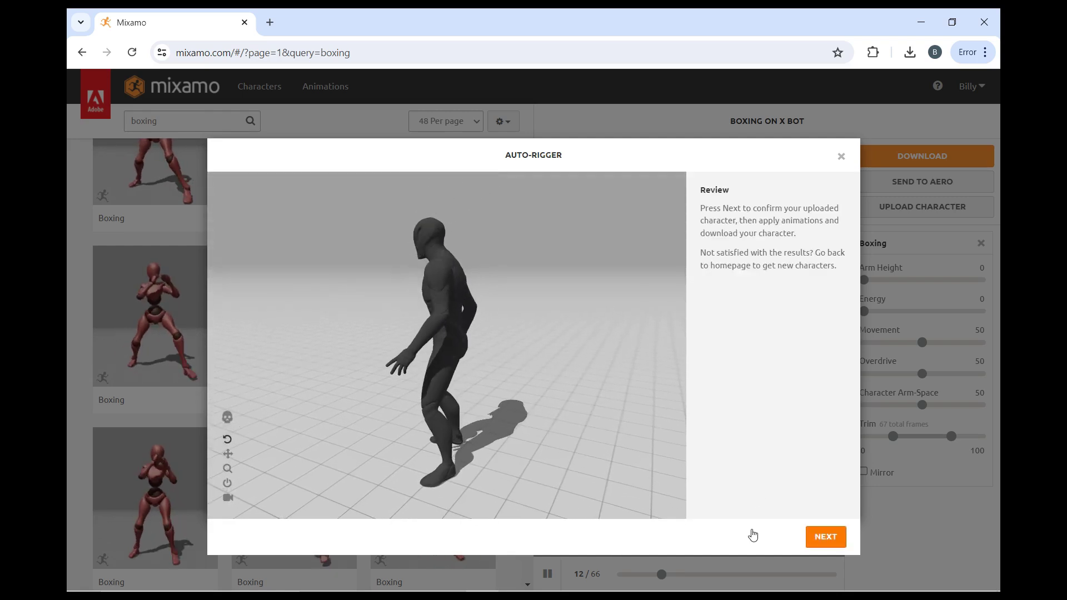
Step: Confirm the rigged character and download Boxing as FBX Binary, without skin, at 30 fps
click(825, 536)
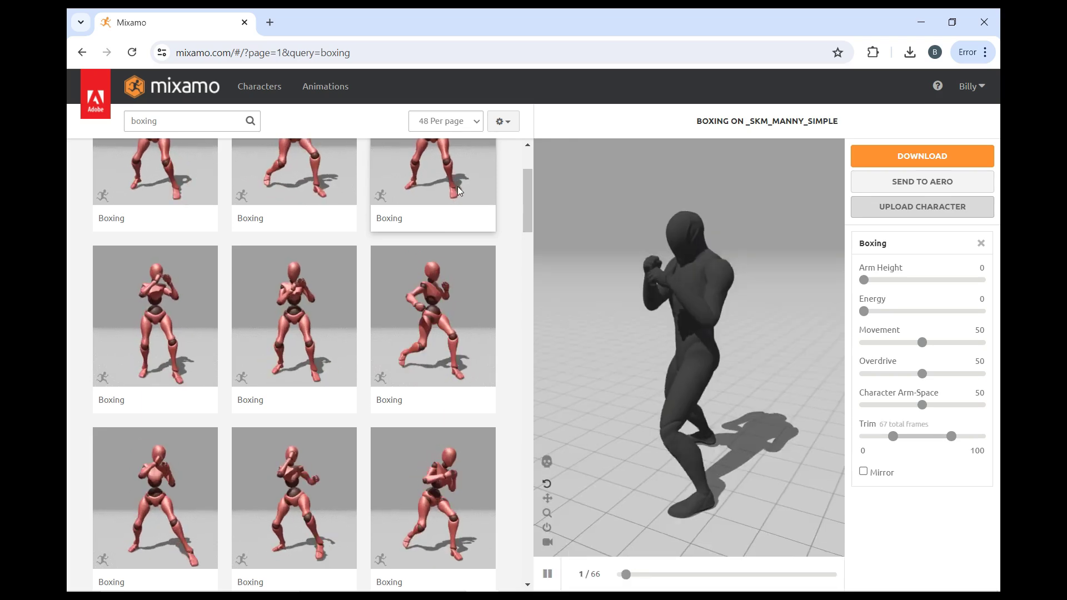
scroll(243, 374, up, 3)
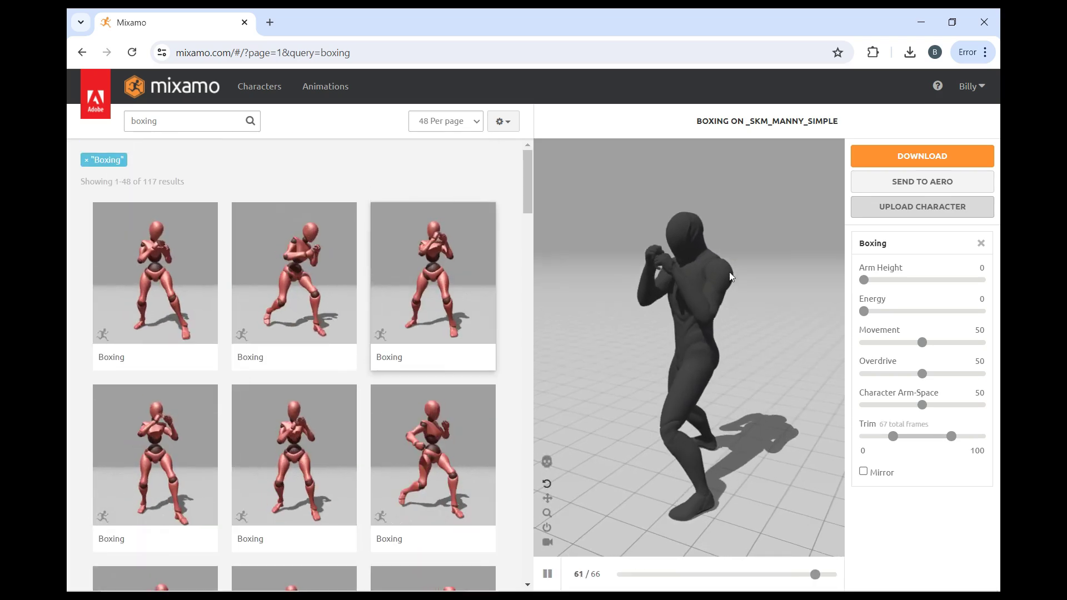
click(884, 156)
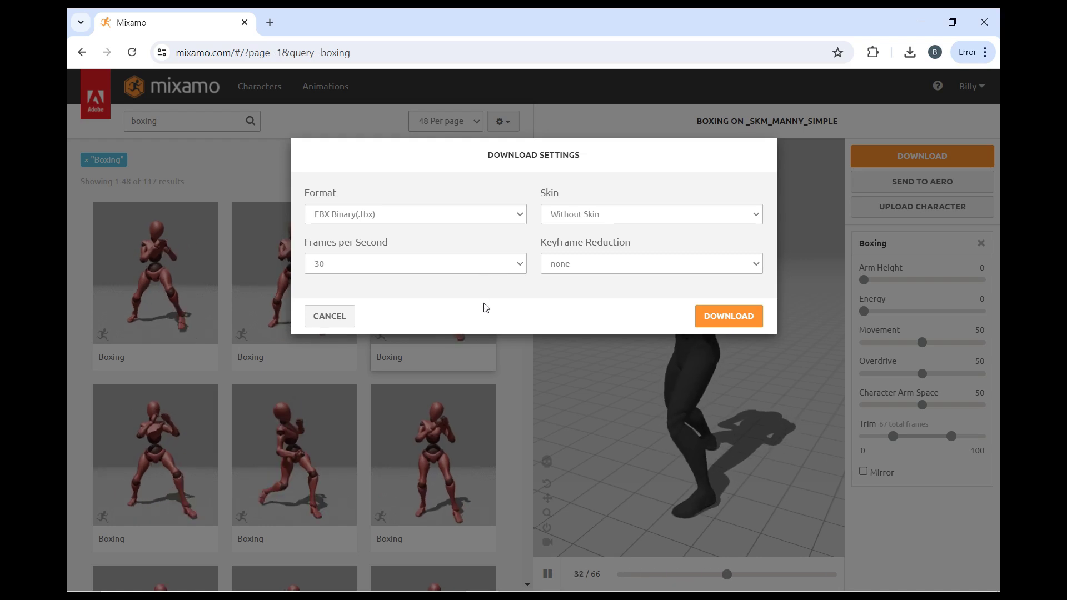
click(728, 316)
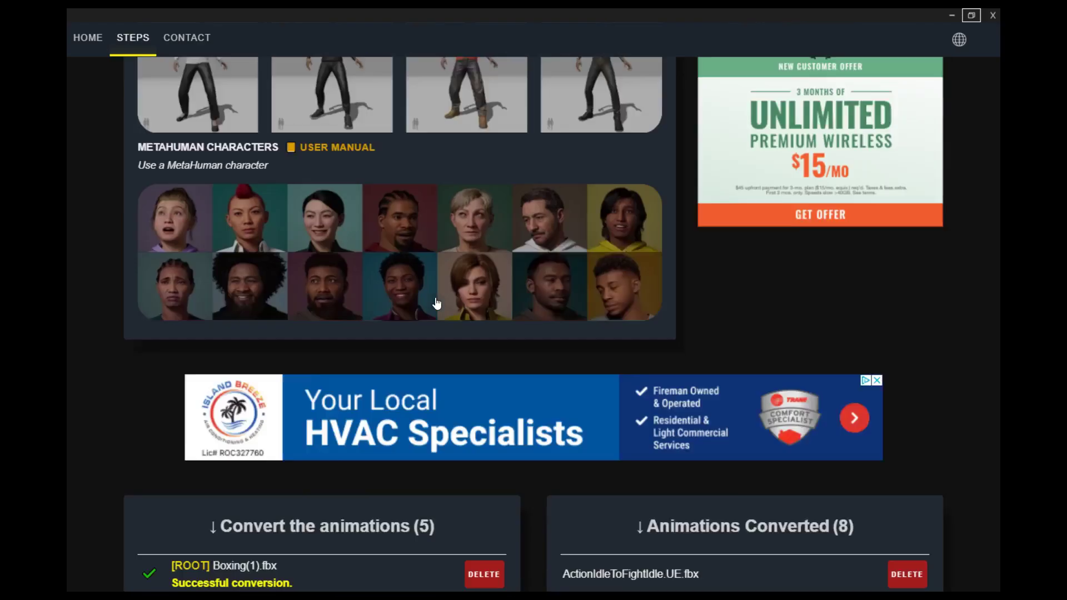
scroll(436, 304, down, 5)
scroll(434, 304, up, 4)
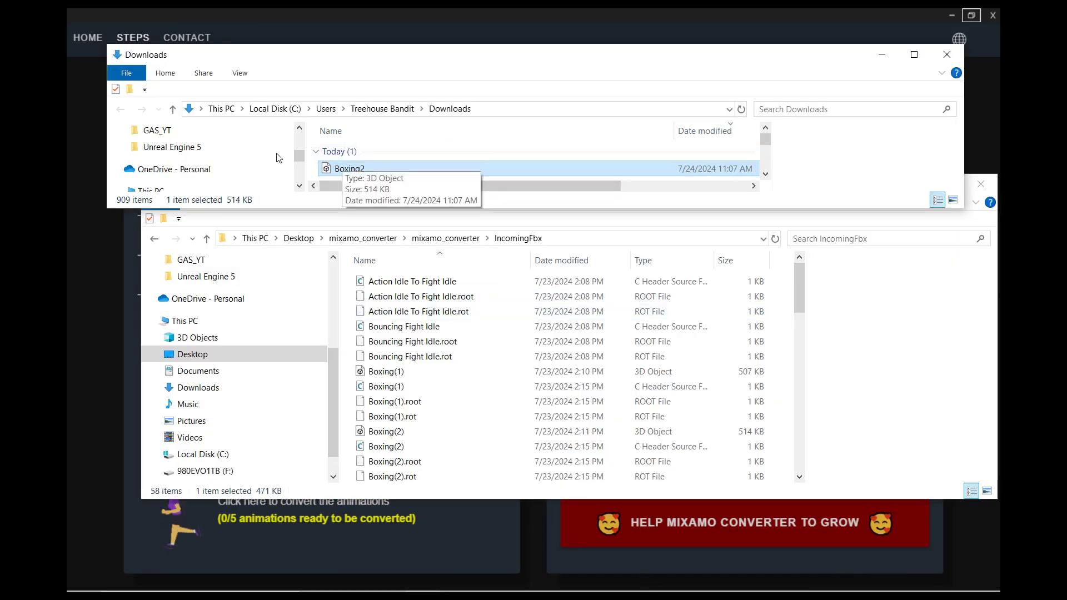
Step: Move Boxing2 from Downloads into the IncomingFbx folder, then minimize that folder window
drag(541, 163, 575, 317)
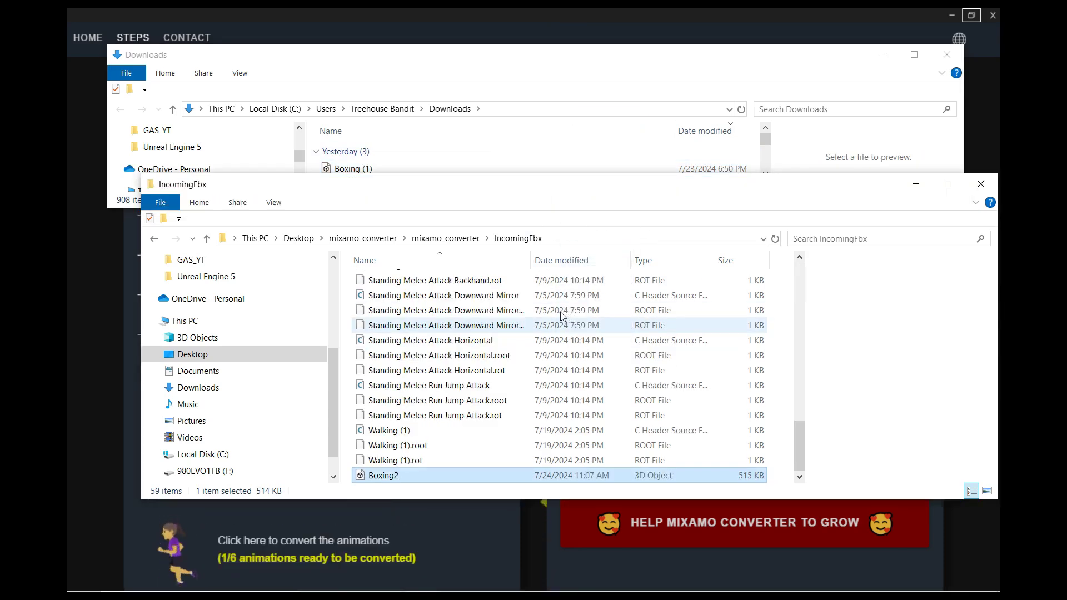
click(915, 183)
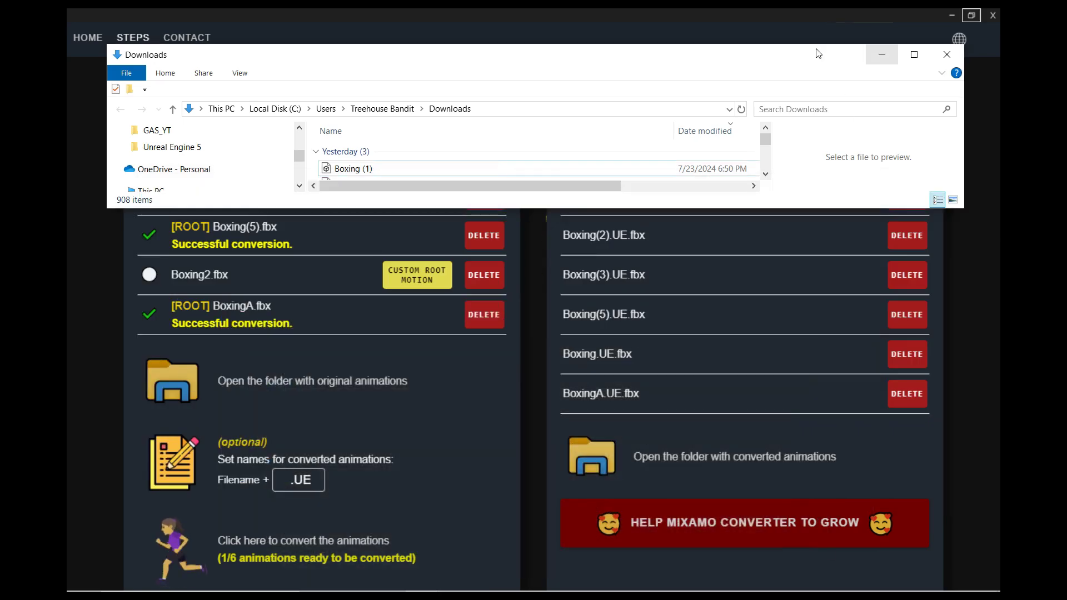
Step: Give Boxing2.fbx a custom root motion keyed at frame 0, height 0, rotation 0
click(881, 54)
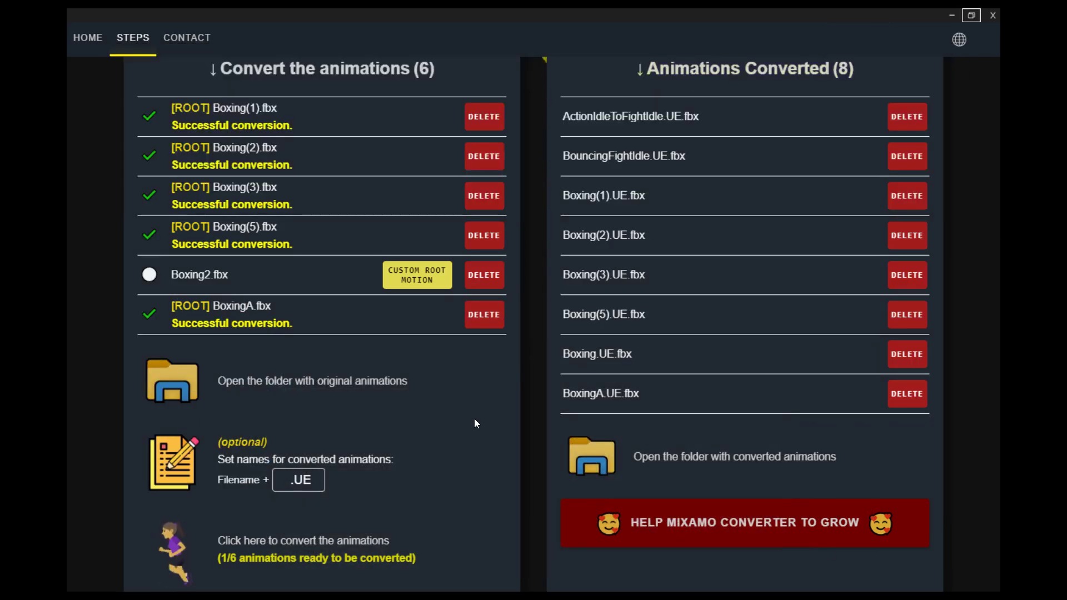
scroll(474, 419, up, 3)
scroll(574, 378, up, 1)
scroll(522, 404, down, 3)
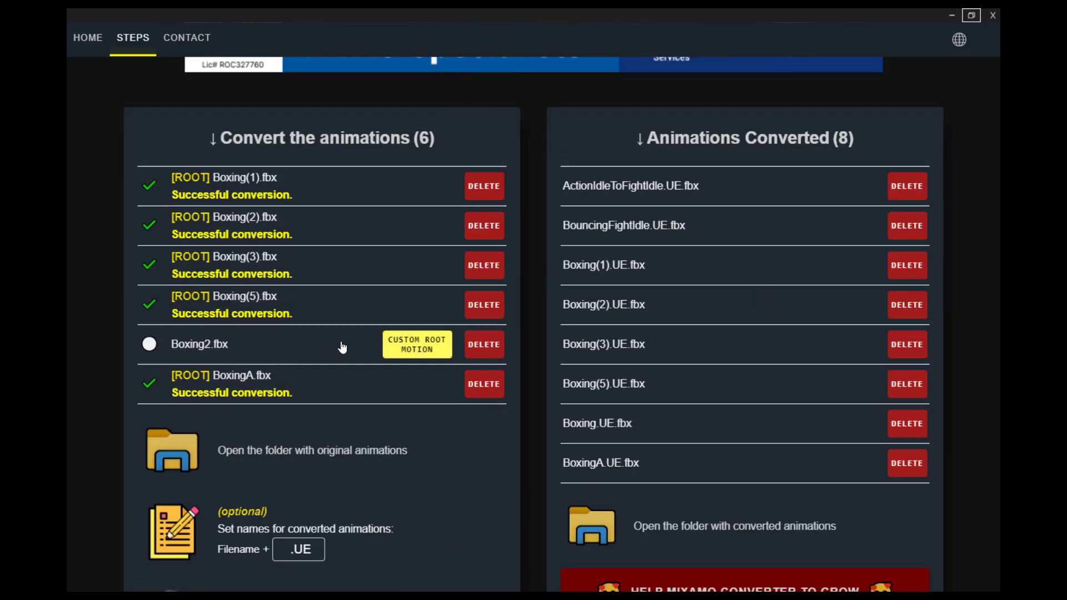
click(417, 344)
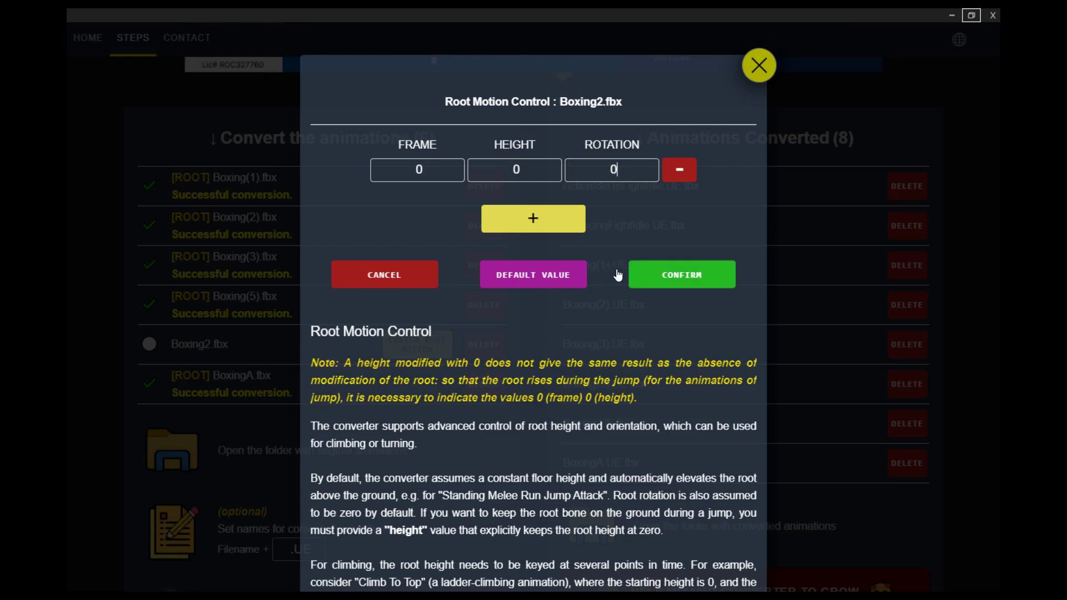
click(659, 275)
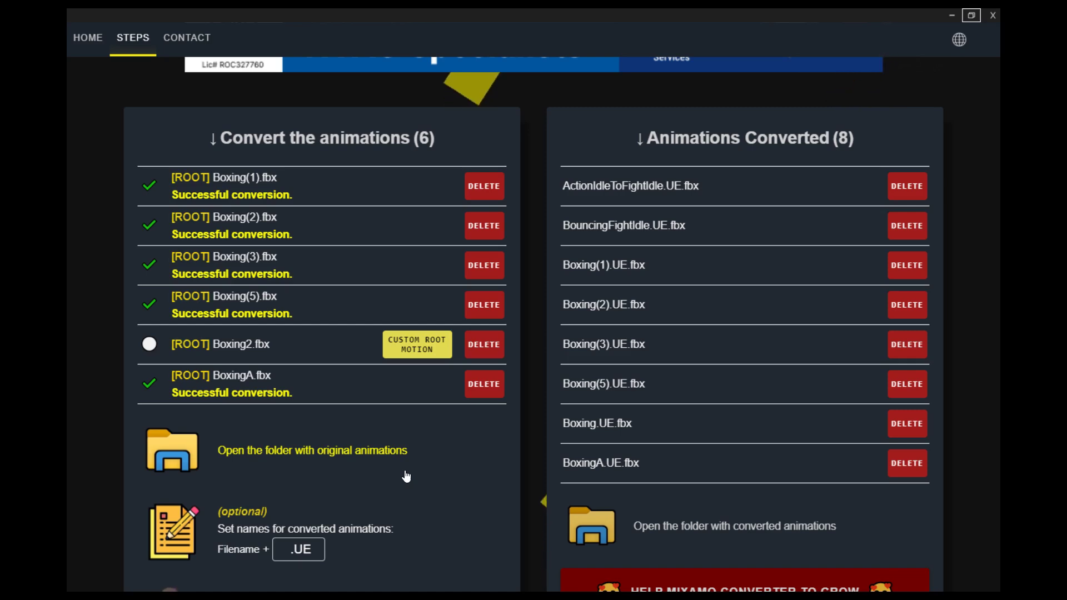
scroll(405, 476, down, 2)
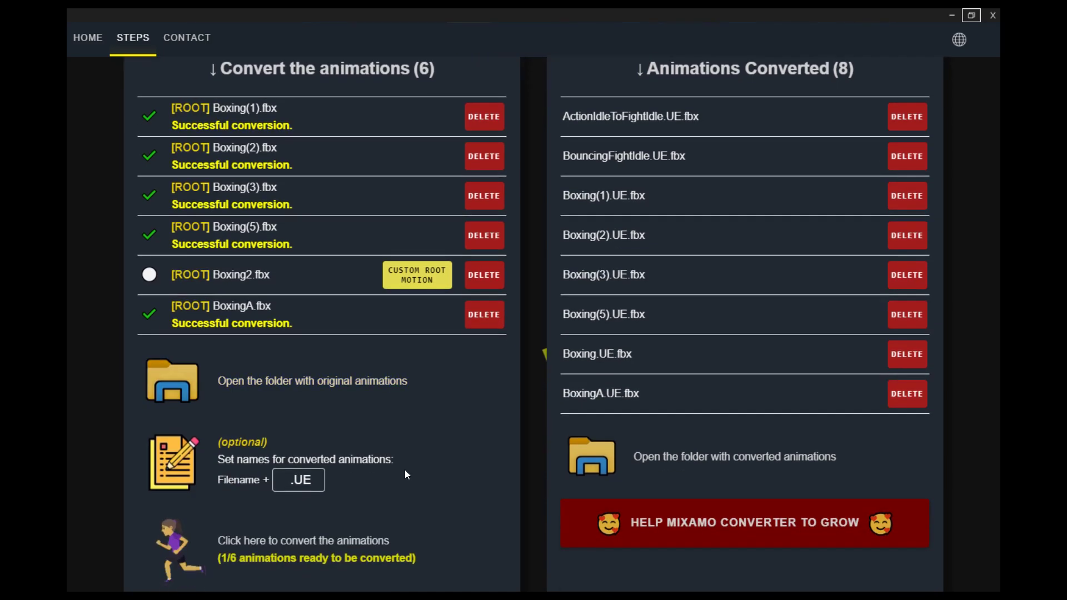
Step: Convert Boxing2.fbx to Boxing2.UE and select the OutgoingFbx folder path
click(295, 544)
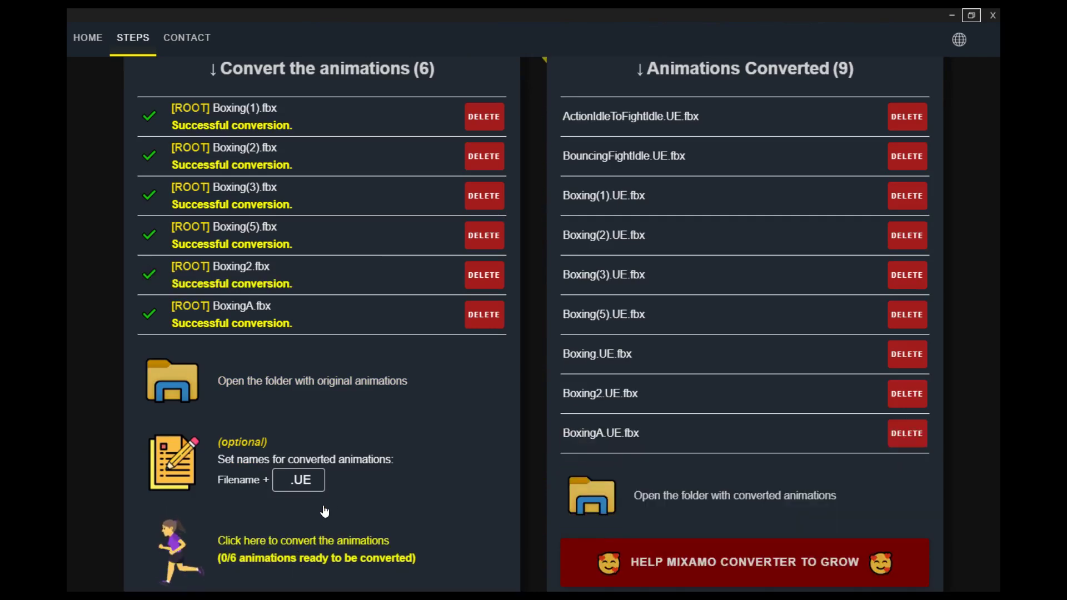
click(591, 488)
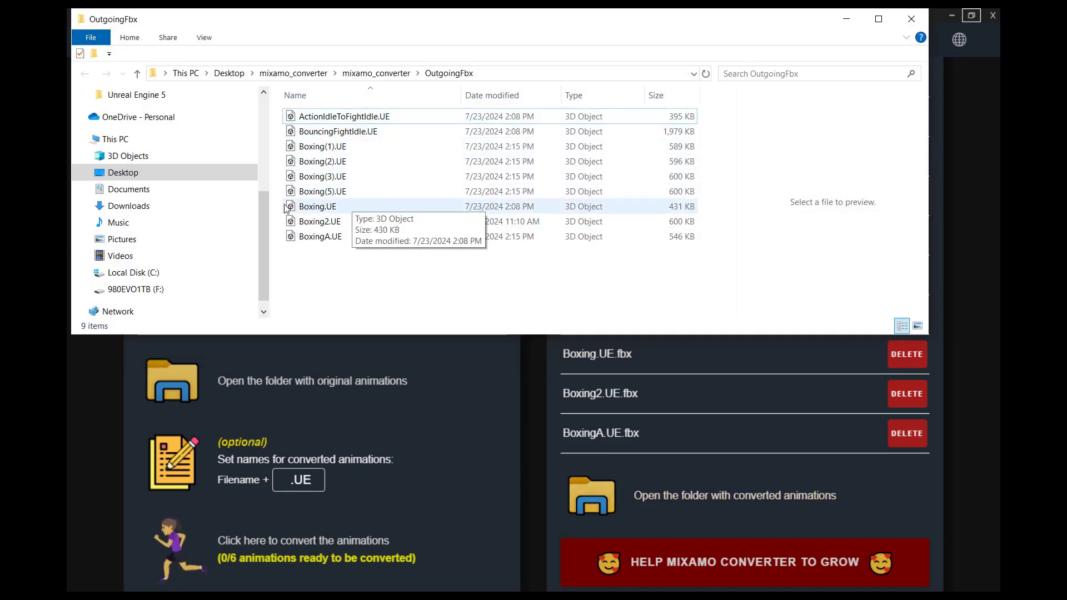
click(319, 221)
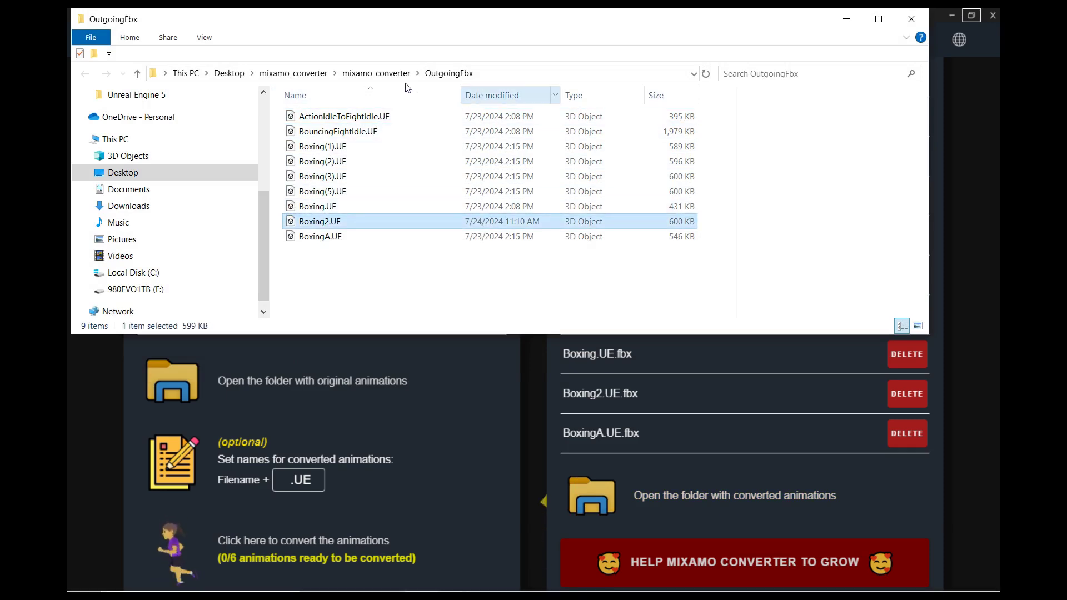
click(446, 74)
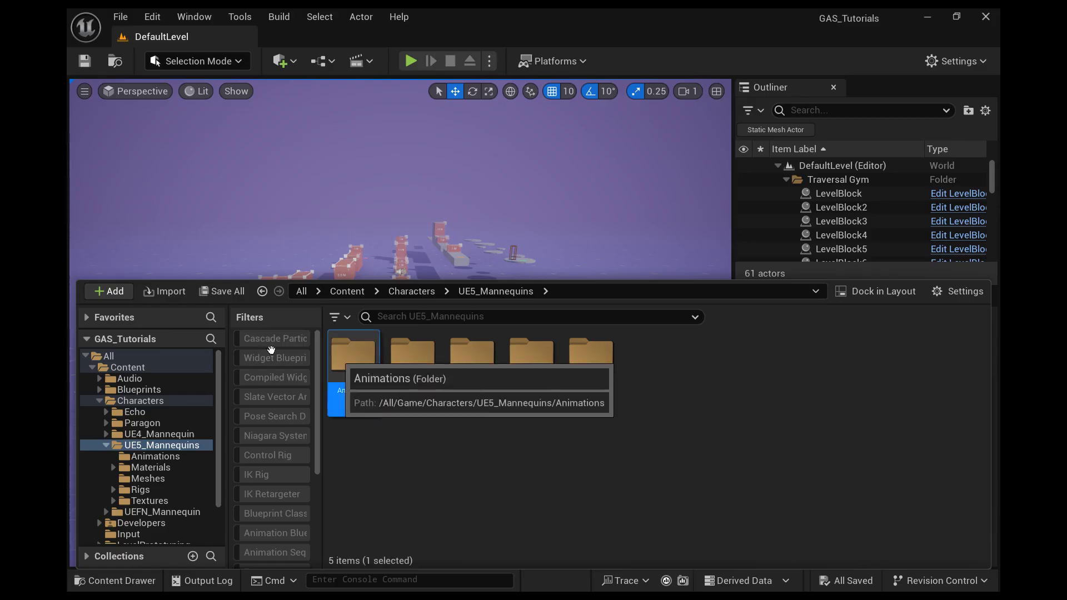
Step: Import Boxing2.UE from OutgoingFbx into the Animations folder with the SK_Mannequin skeleton
double_click(355, 352)
right_click(351, 411)
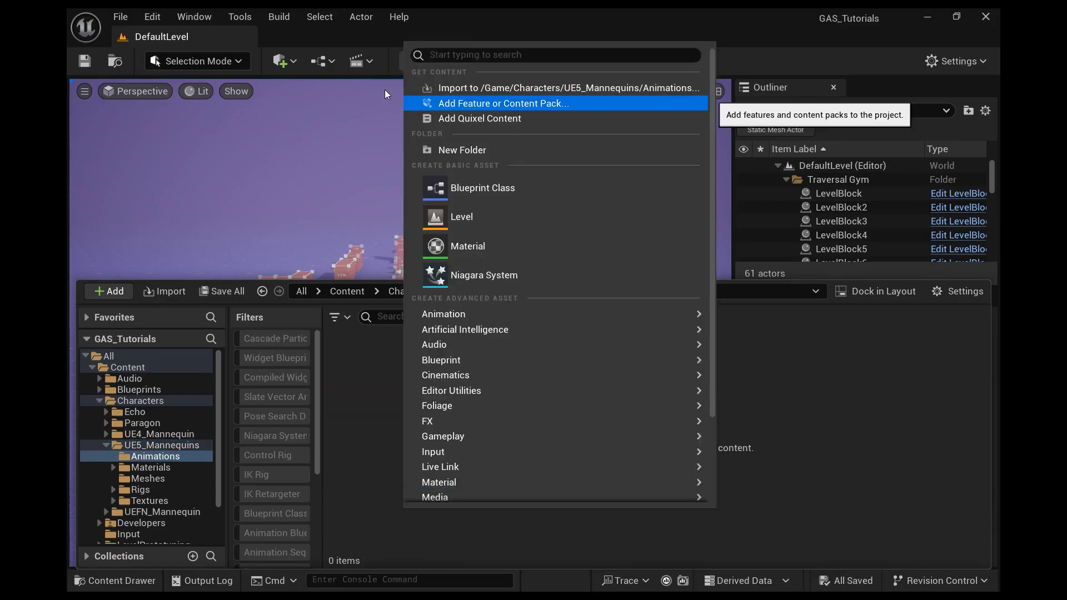
click(467, 88)
click(454, 40)
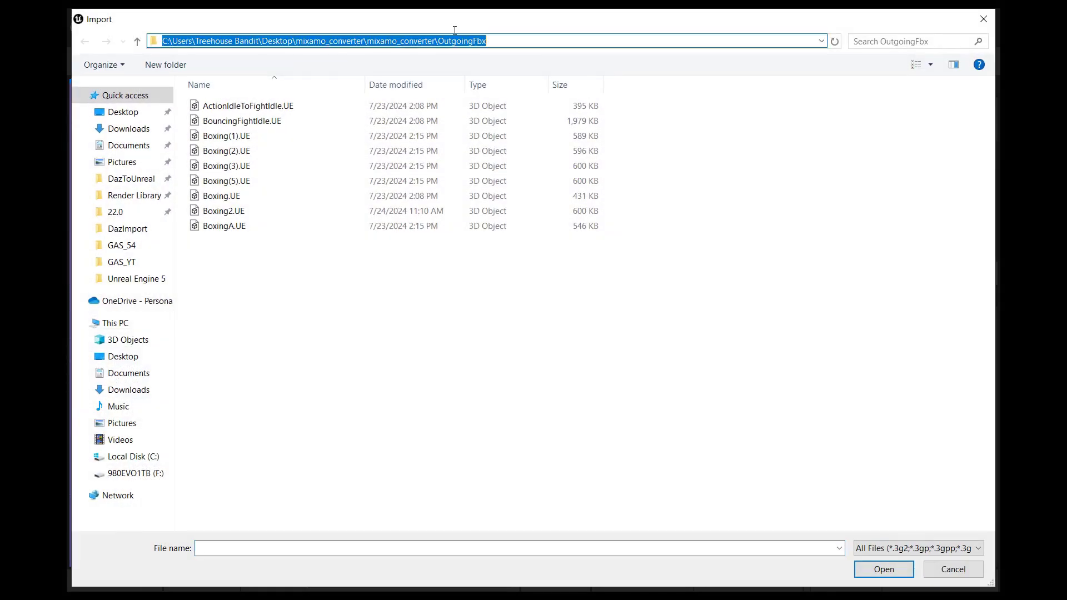
click(454, 39)
key(Return)
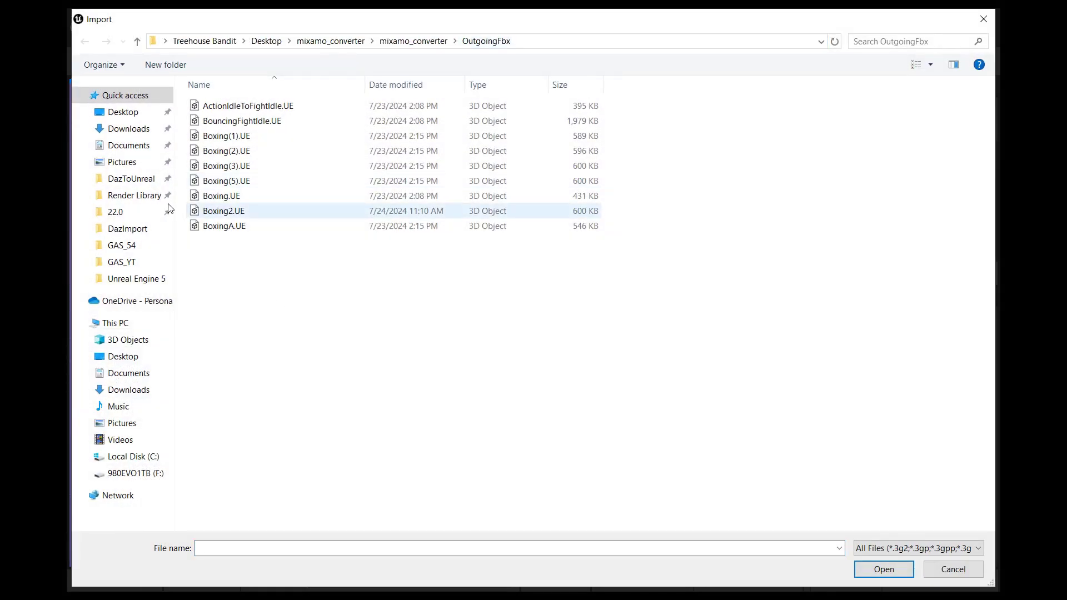
click(223, 210)
click(883, 568)
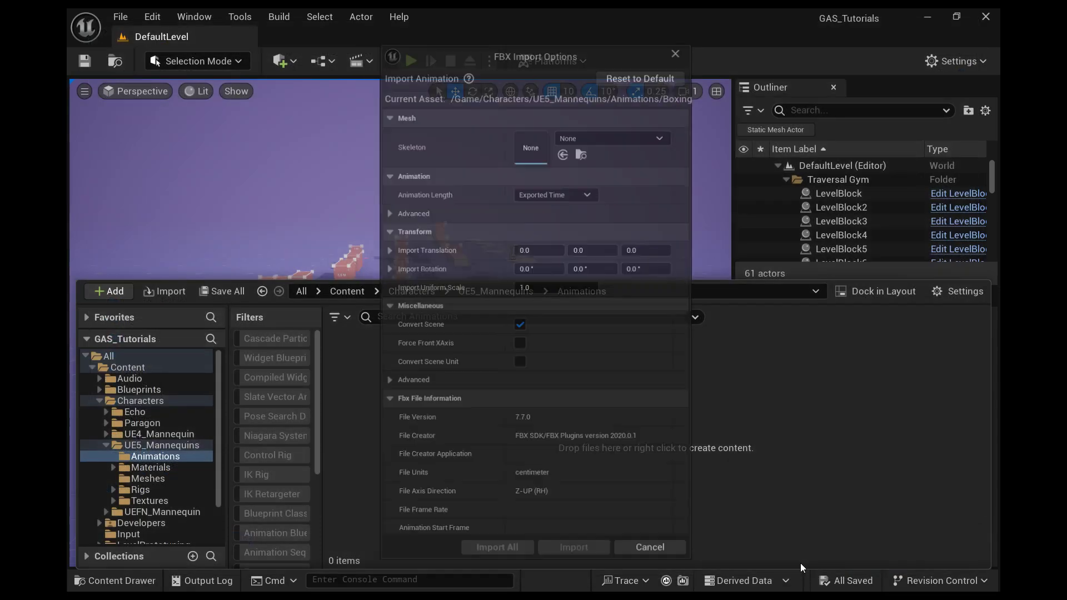
click(605, 136)
text(s)
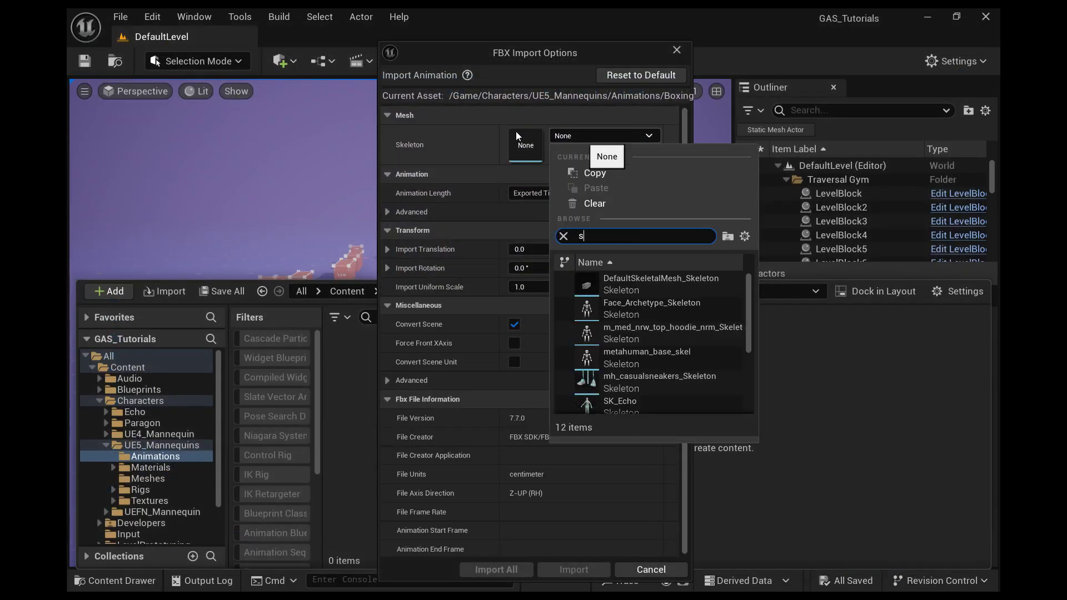
text(k mann)
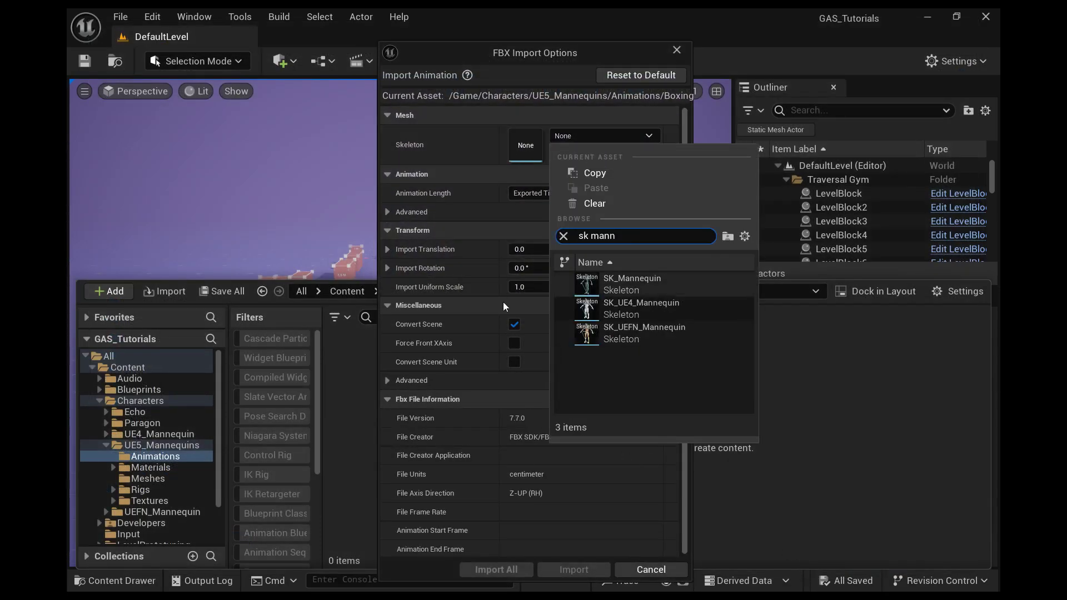
mouse_move(631, 284)
click(575, 278)
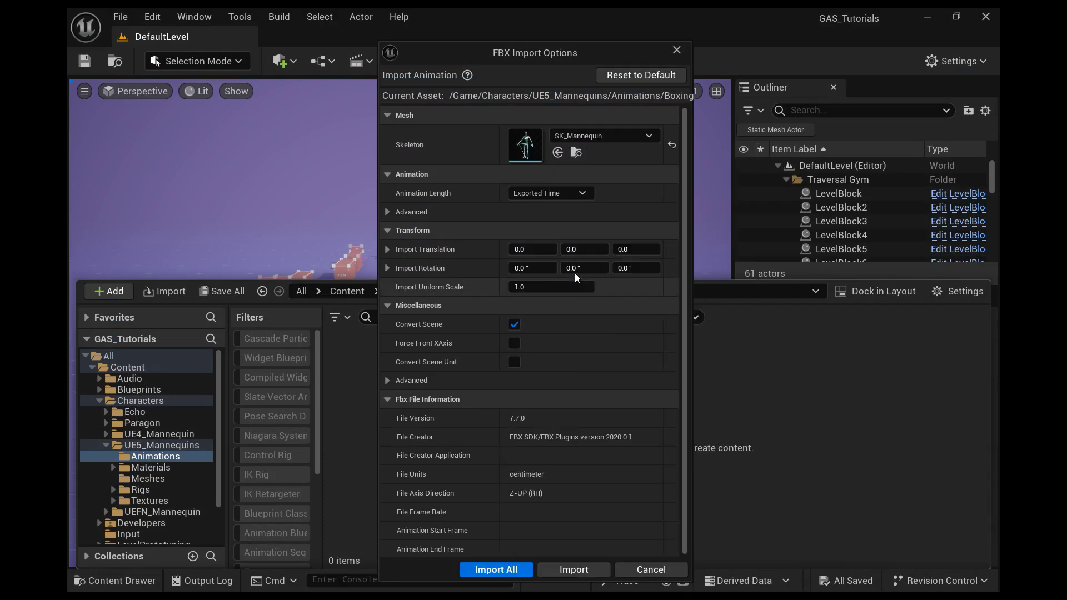
Step: Finish importing Boxing2_UE, preview it in the animation editor, and save it
click(509, 570)
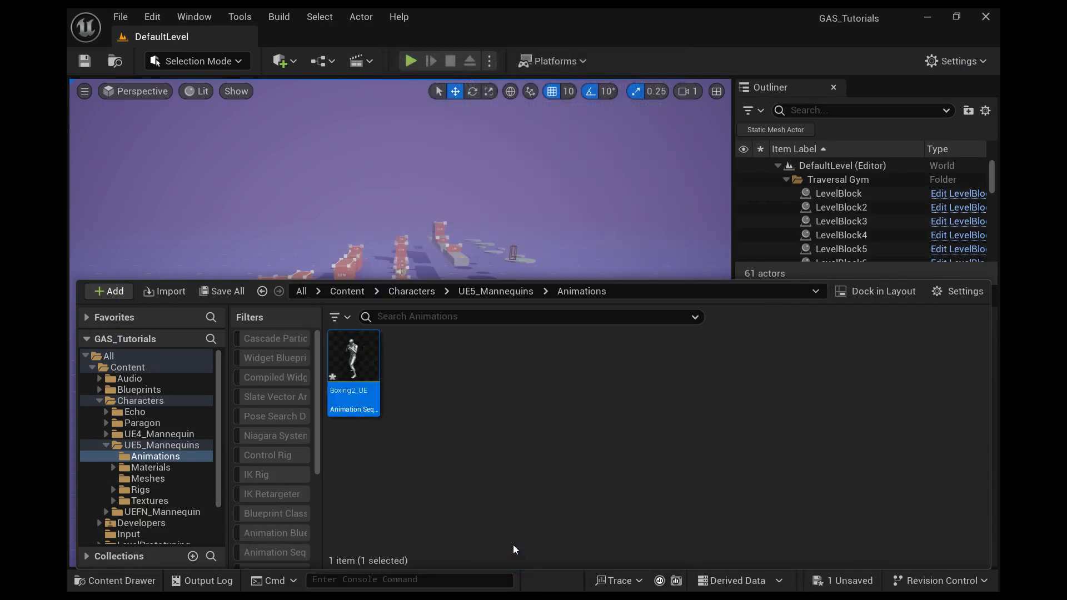
double_click(342, 392)
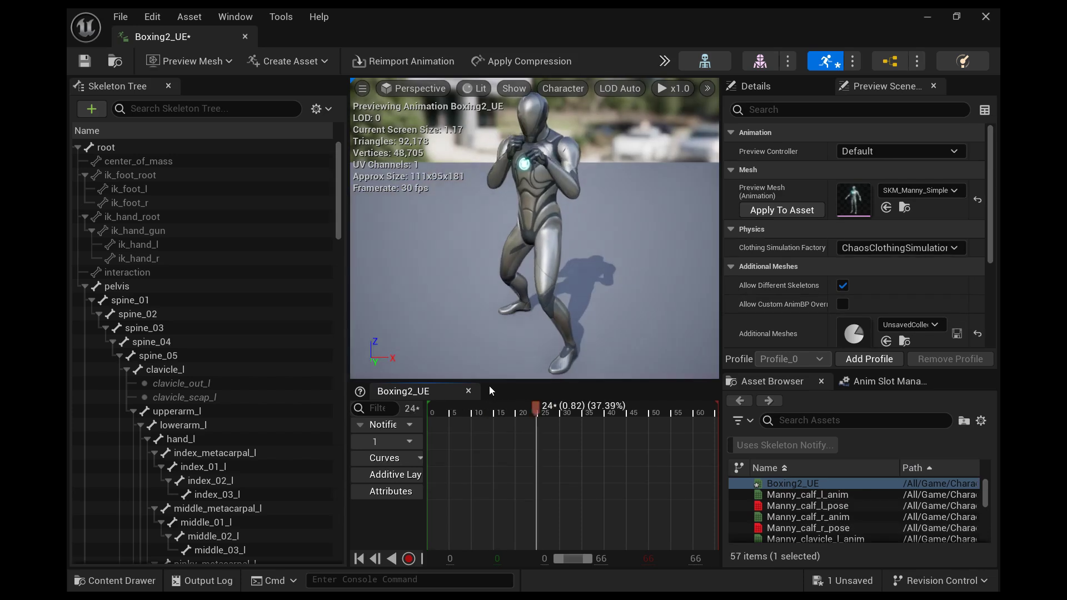
key(ctrl+s)
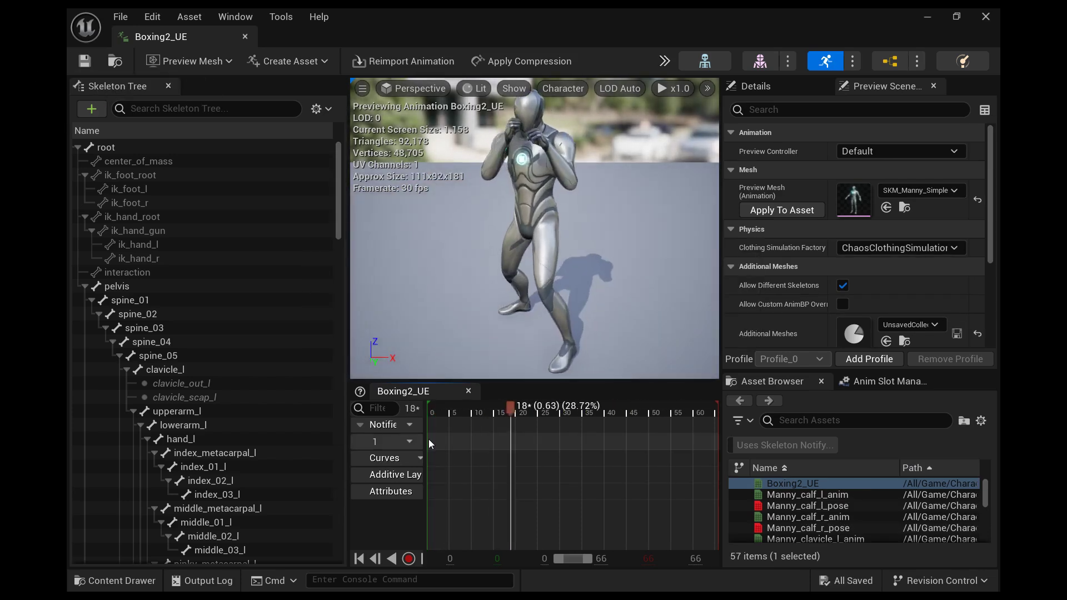